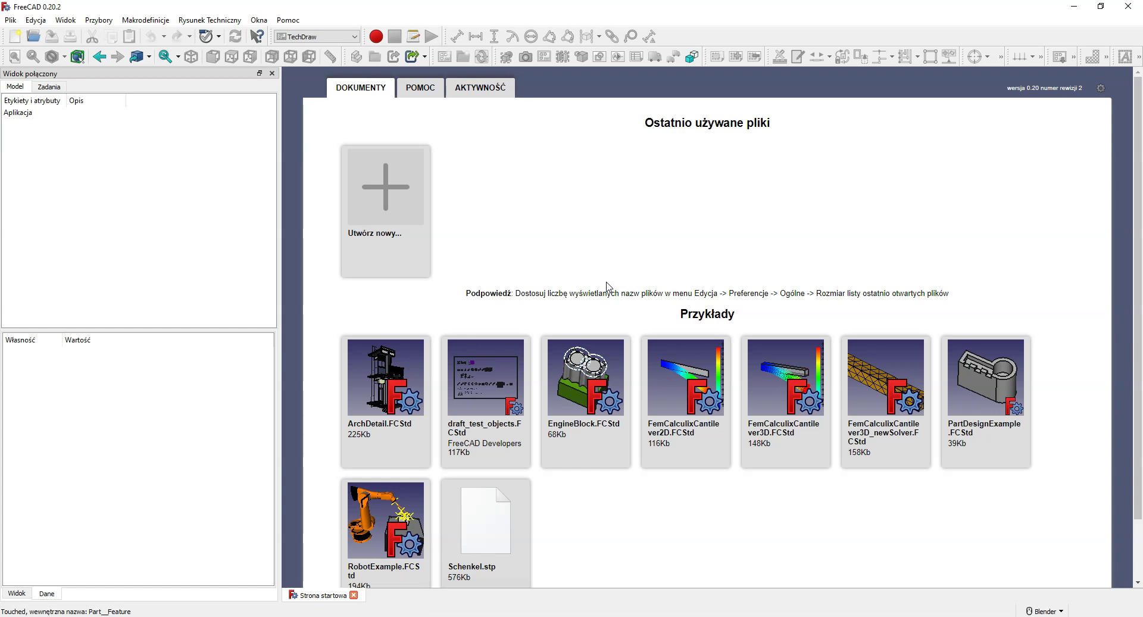
- Create a new empty Unnamed document
click(538, 286)
click(10, 20)
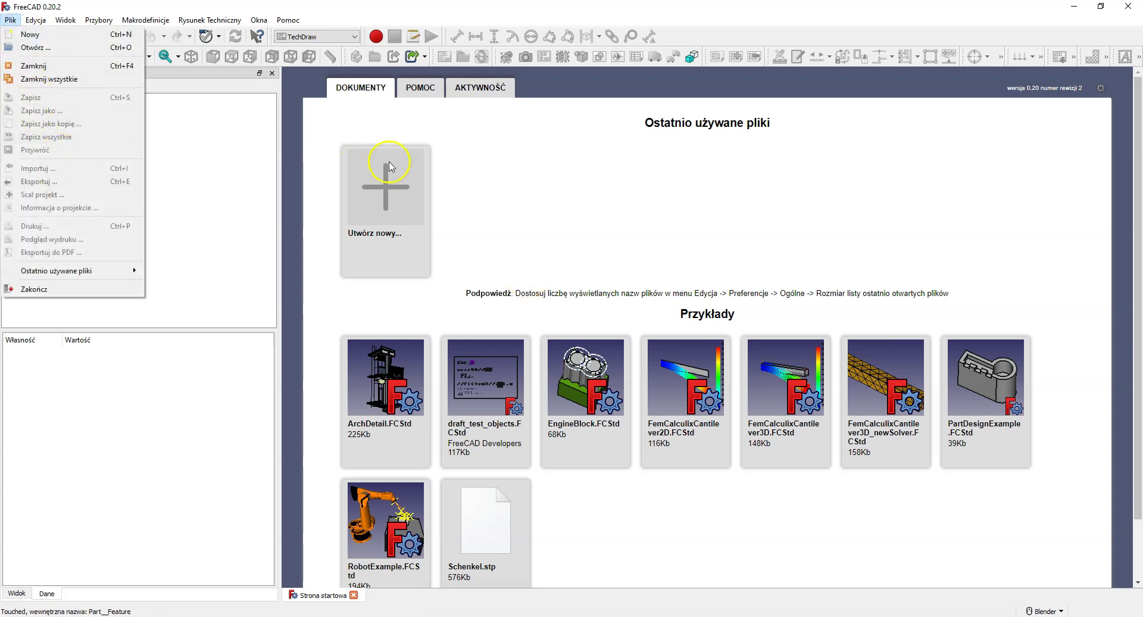
click(348, 127)
click(388, 182)
- Import the STEP block part model4, view it from the top, and select it
click(10, 20)
click(78, 170)
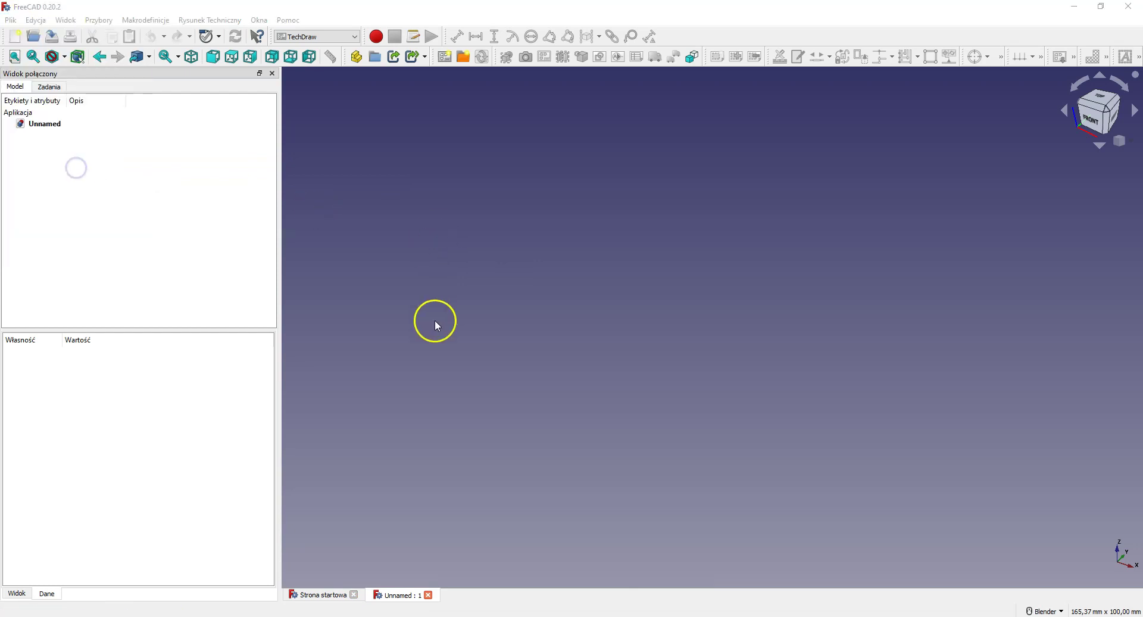
click(74, 95)
click(464, 311)
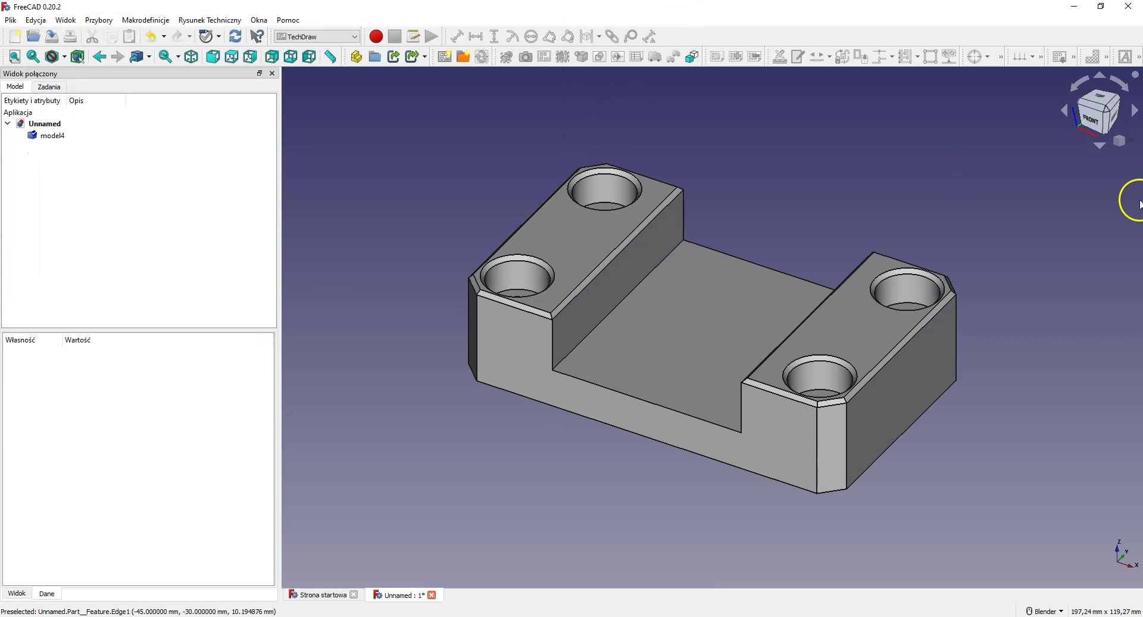
click(1103, 102)
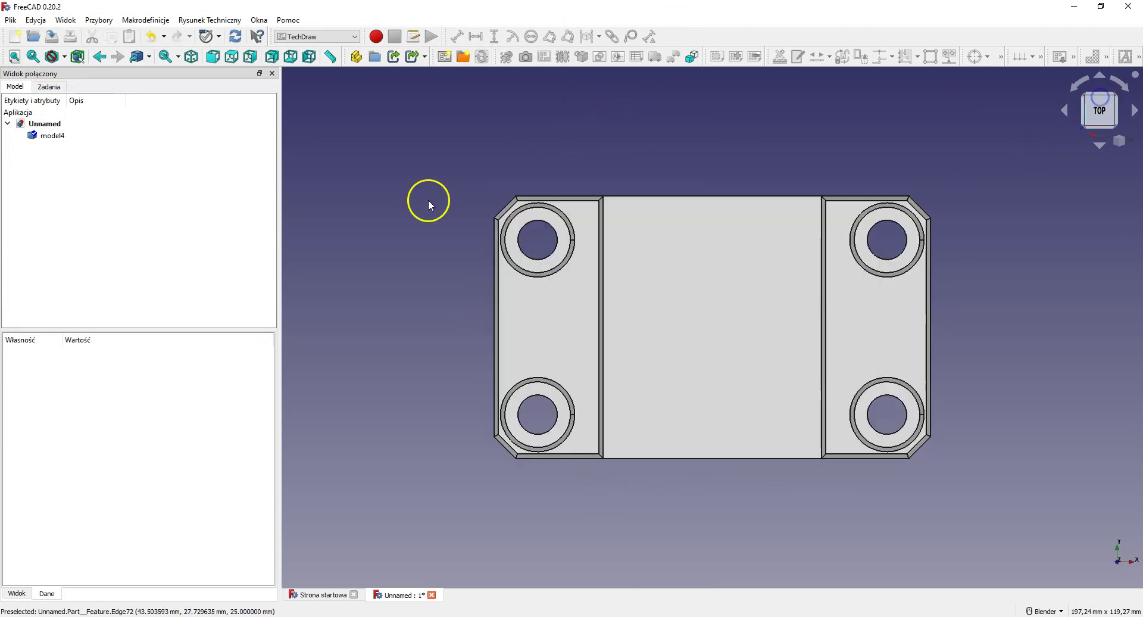
click(53, 135)
- Add a default A4 TechDraw page and place a top view of model4 on it
click(433, 56)
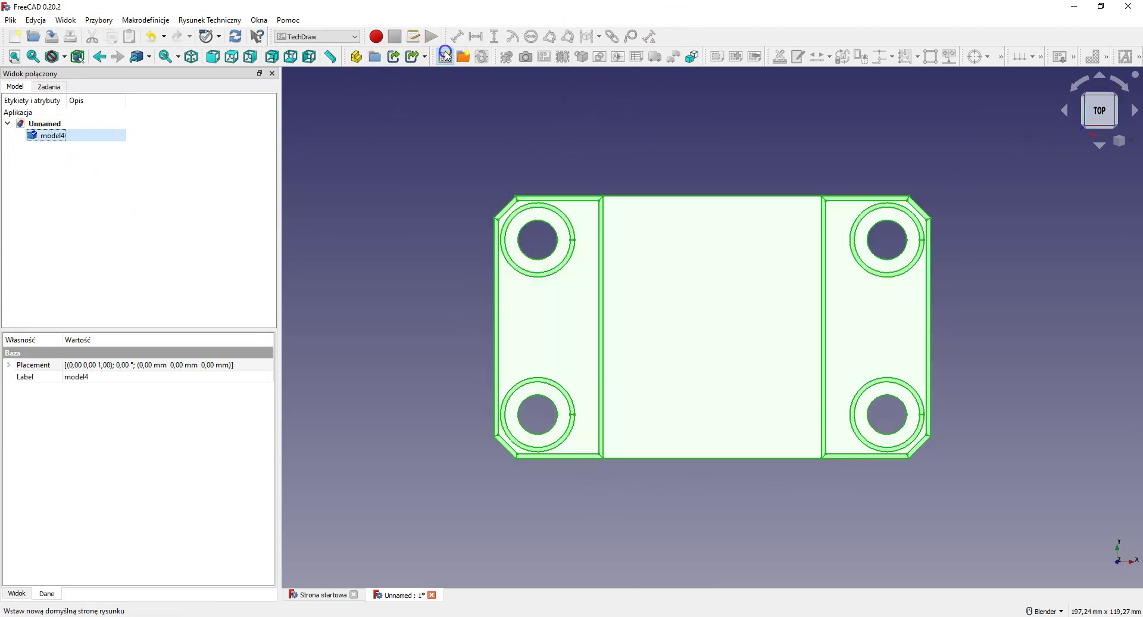
click(505, 56)
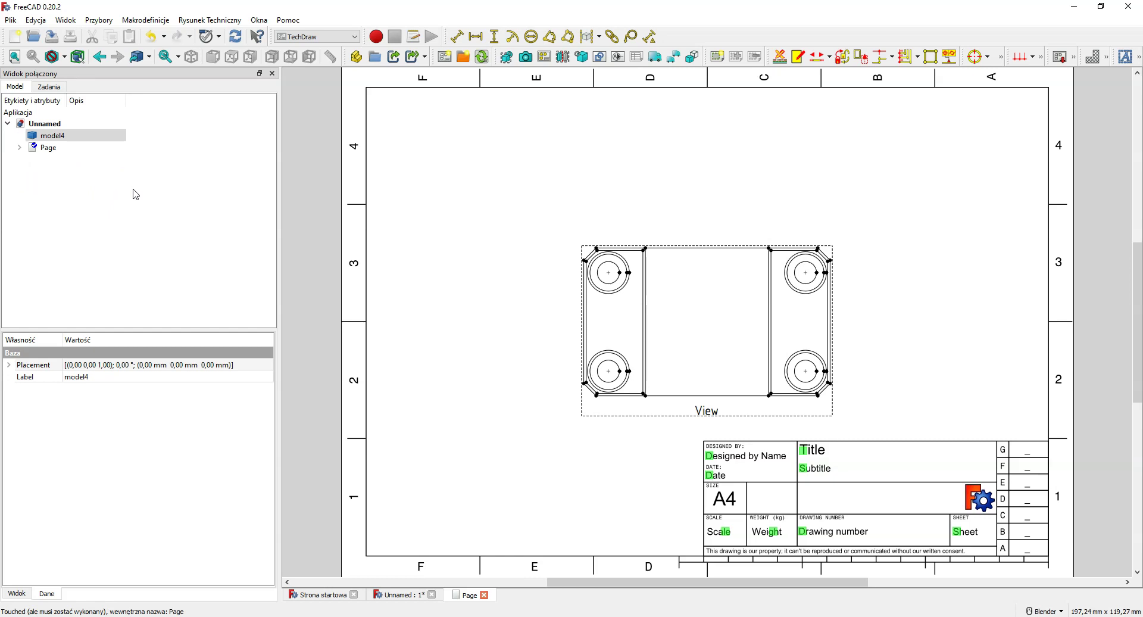
click(132, 204)
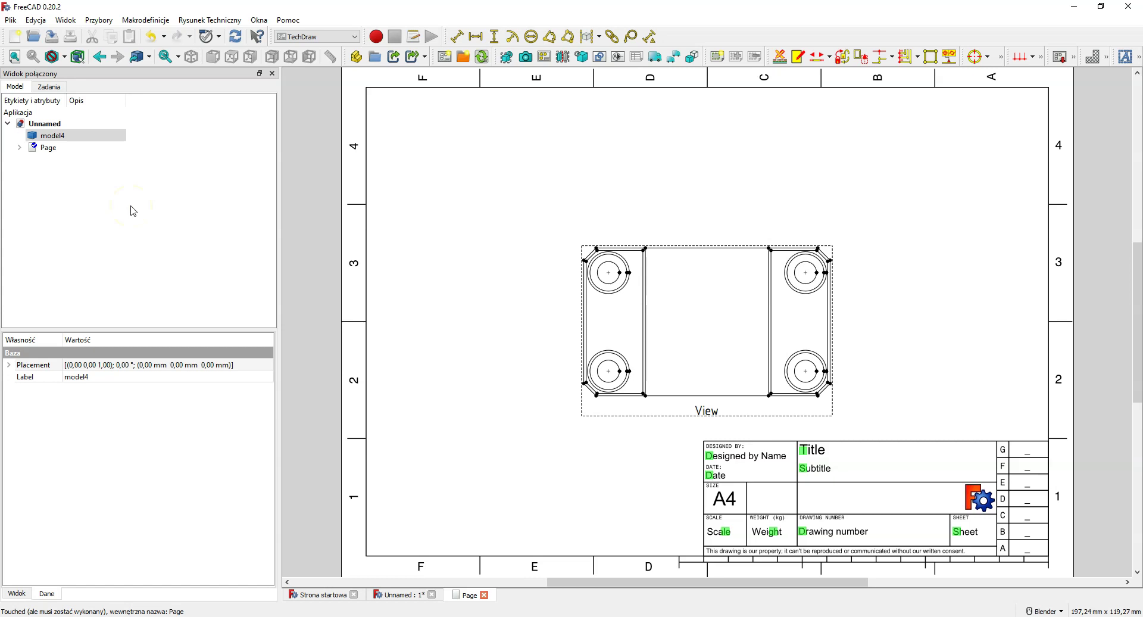